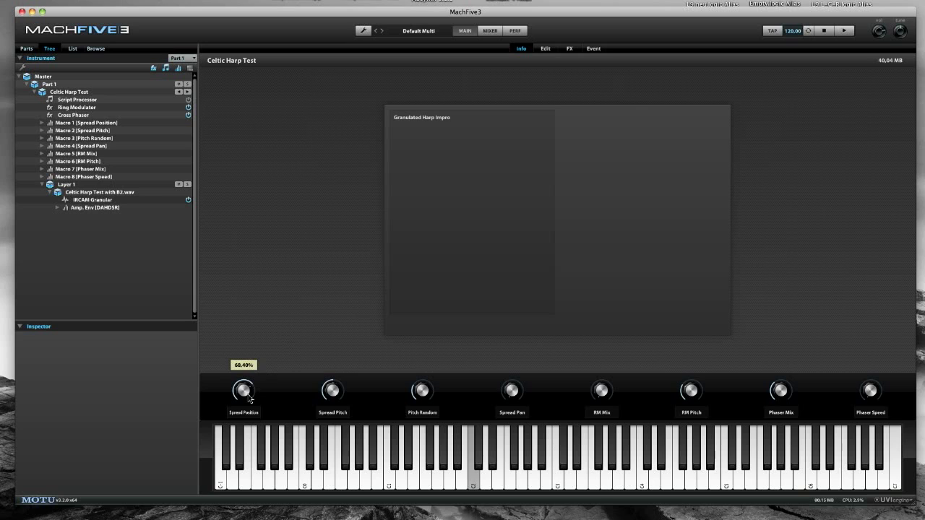
Lower the Spread Position macro of the Celtic Harp Test instrument close to its minimum
{"action": "mouse_move", "coordinate": [324, 394]}
{"action": "mouse_move", "coordinate": [262, 398]}
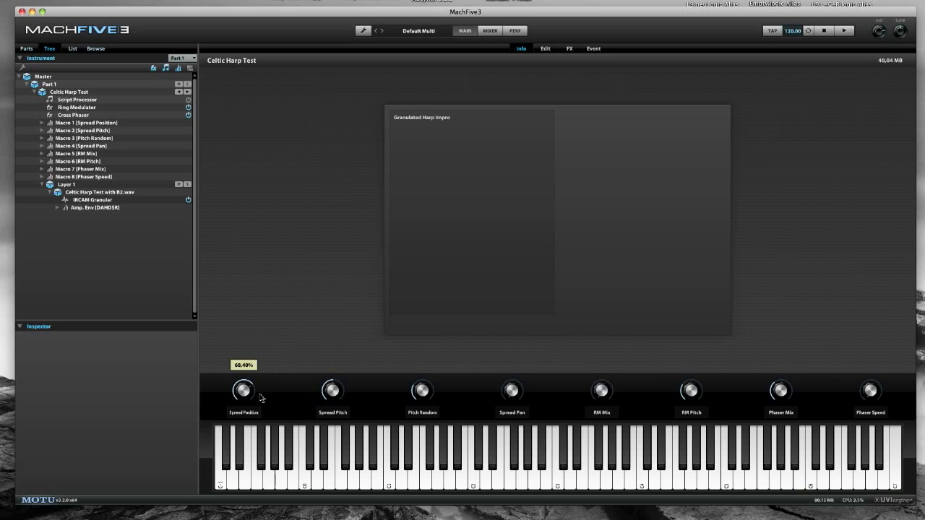
{"action": "left_click_drag", "start_coordinate": [251, 397], "coordinate": [248, 467]}
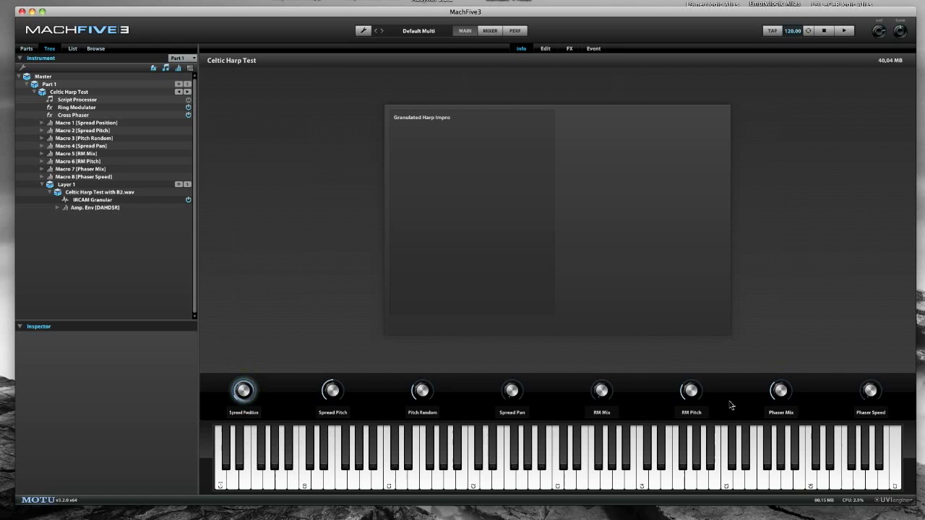
Lower the Spread Pitch macro to about 0.8% and play a low note on the keyboard
{"action": "mouse_move", "coordinate": [339, 394]}
{"action": "left_click", "coordinate": [338, 394]}
{"action": "left_click_drag", "start_coordinate": [338, 394], "coordinate": [334, 445]}
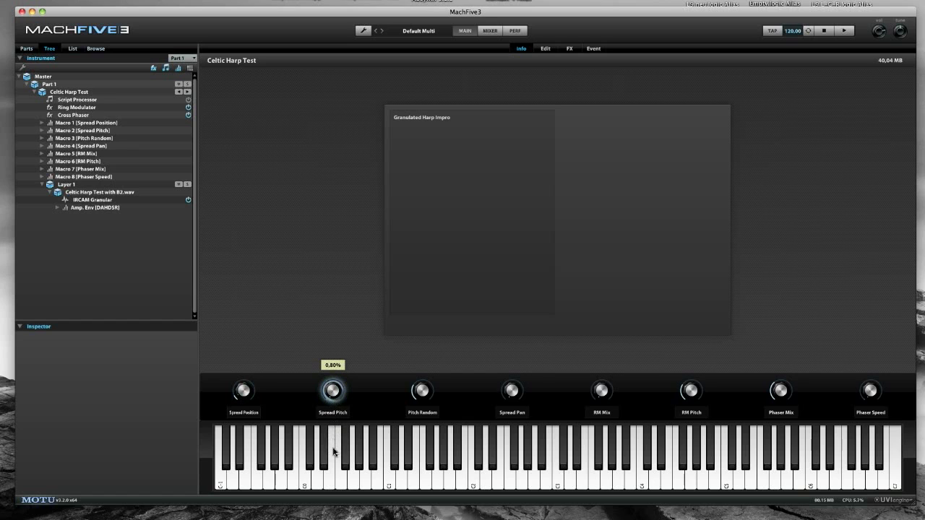
{"action": "left_click", "coordinate": [333, 453]}
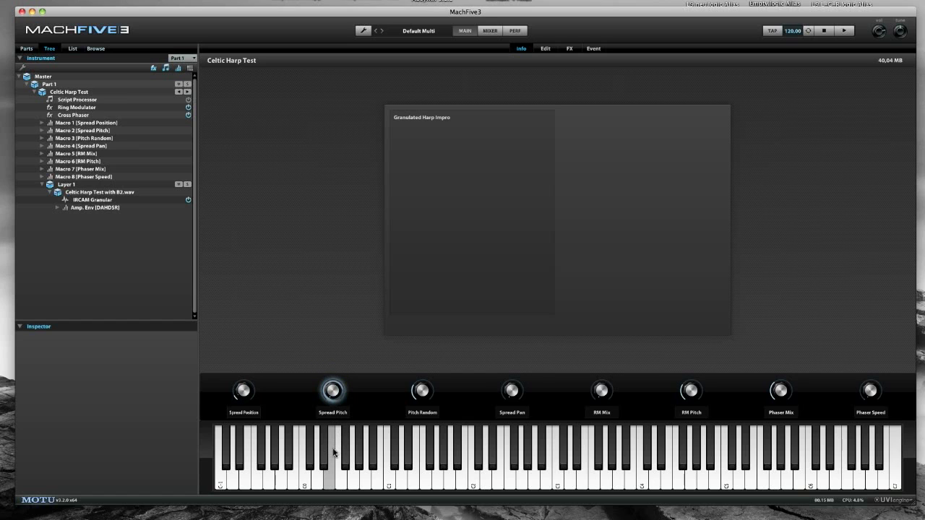
Reduce the Pitch Random macro to about 23.6%
{"action": "mouse_move", "coordinate": [417, 403]}
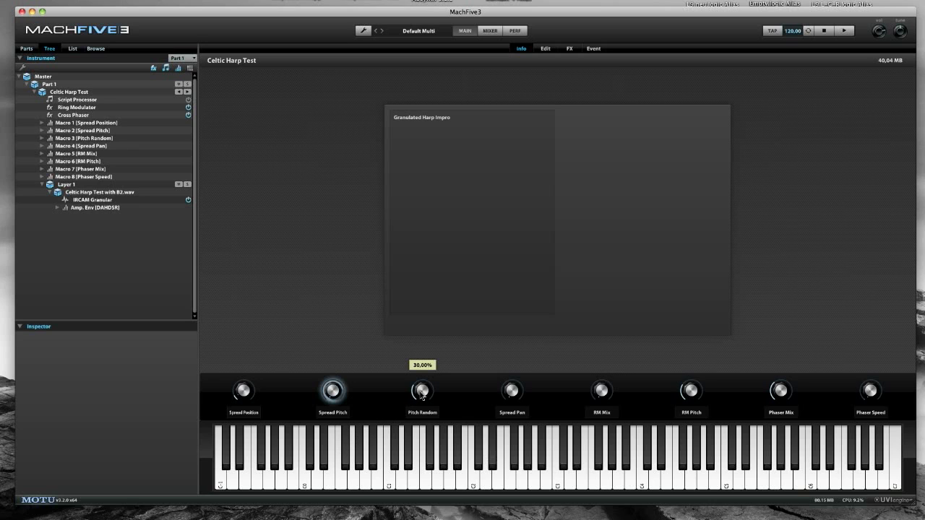
{"action": "mouse_move", "coordinate": [423, 395]}
{"action": "left_mouse_down"}
{"action": "mouse_move", "coordinate": [422, 367]}
{"action": "mouse_move", "coordinate": [422, 396]}
{"action": "left_mouse_up"}
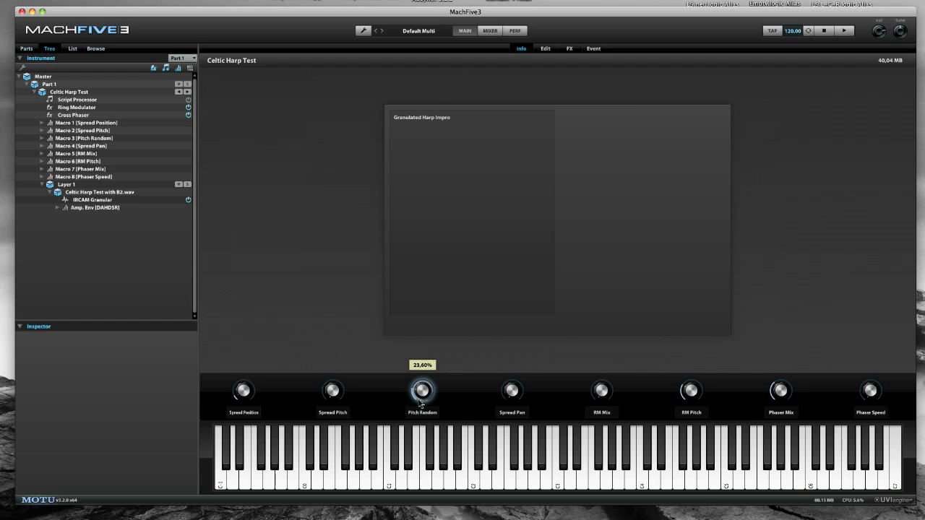
{"action": "left_click_drag", "start_coordinate": [420, 404], "coordinate": [421, 405]}
Raise the Spread Pan macro well above its midpoint and Spread Position to about 87.6%
{"action": "left_click_drag", "start_coordinate": [511, 390], "coordinate": [518, 292]}
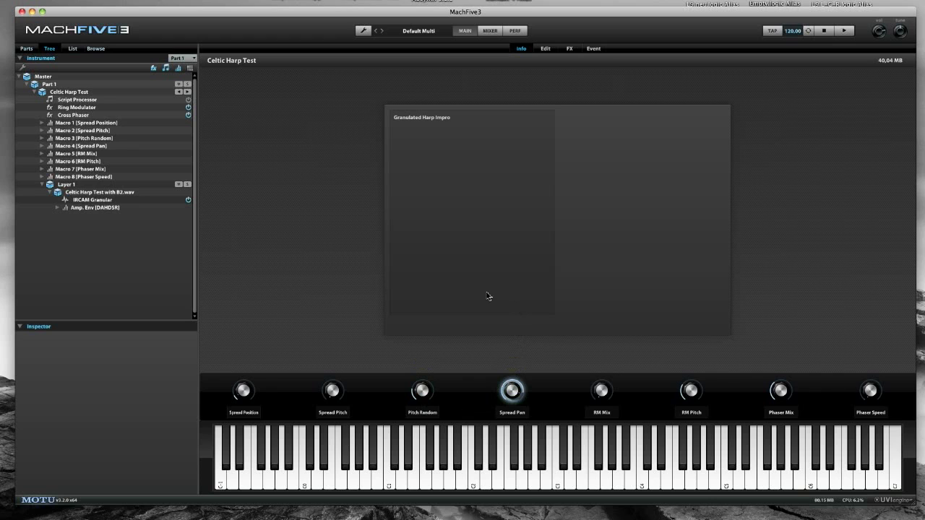
{"action": "mouse_move", "coordinate": [238, 399]}
{"action": "left_click_drag", "start_coordinate": [242, 399], "coordinate": [240, 314]}
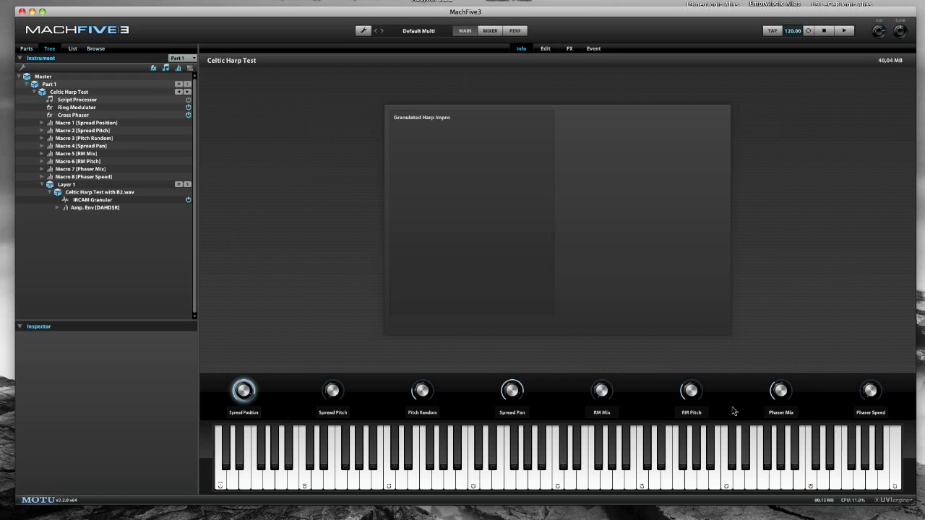
Vary the Phaser Mix macro, ending at a low amount, and set Phaser Speed to about 0.4%
{"action": "left_click", "coordinate": [782, 393]}
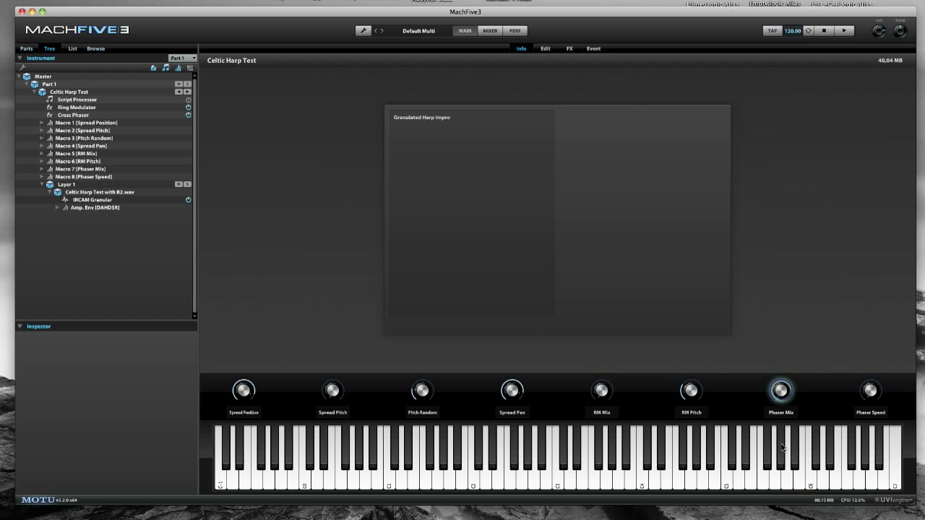
{"action": "scroll", "coordinate": [788, 387], "scroll_direction": "down", "scroll_amount": 3}
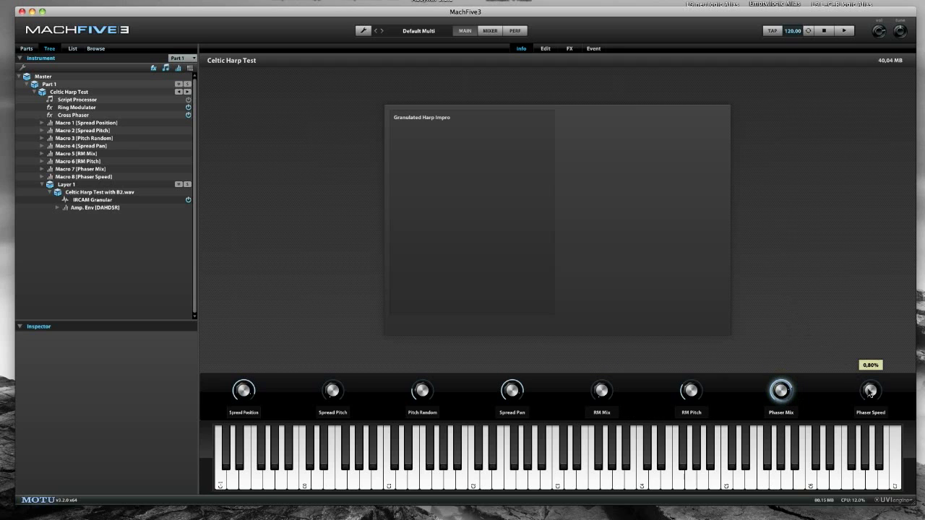
{"action": "mouse_move", "coordinate": [793, 396]}
{"action": "mouse_move", "coordinate": [874, 393]}
{"action": "scroll", "coordinate": [875, 392], "scroll_direction": "down", "scroll_amount": 2}
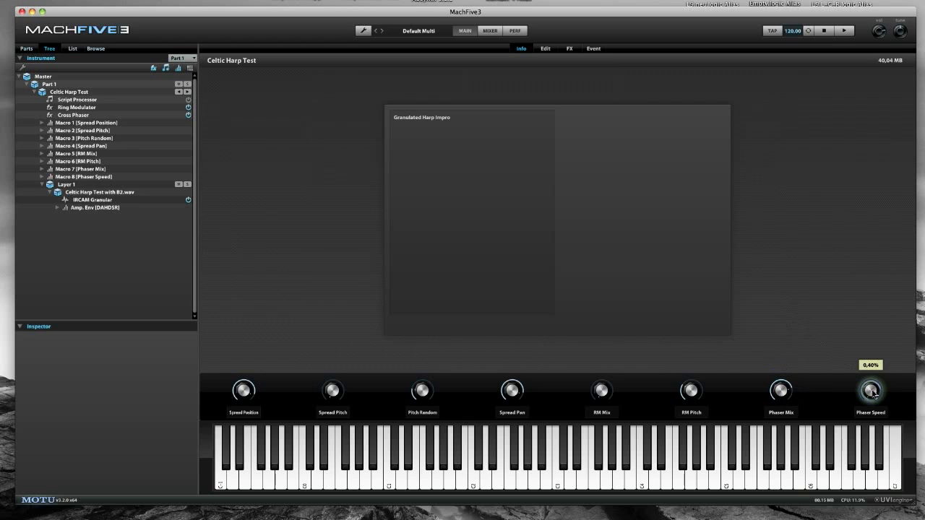
{"action": "left_click_drag", "start_coordinate": [790, 396], "coordinate": [783, 454]}
Bring the Spread Pan macro down to its minimum and raise Spread Pitch to about 49.6%
{"action": "left_click_drag", "start_coordinate": [518, 412], "coordinate": [519, 496]}
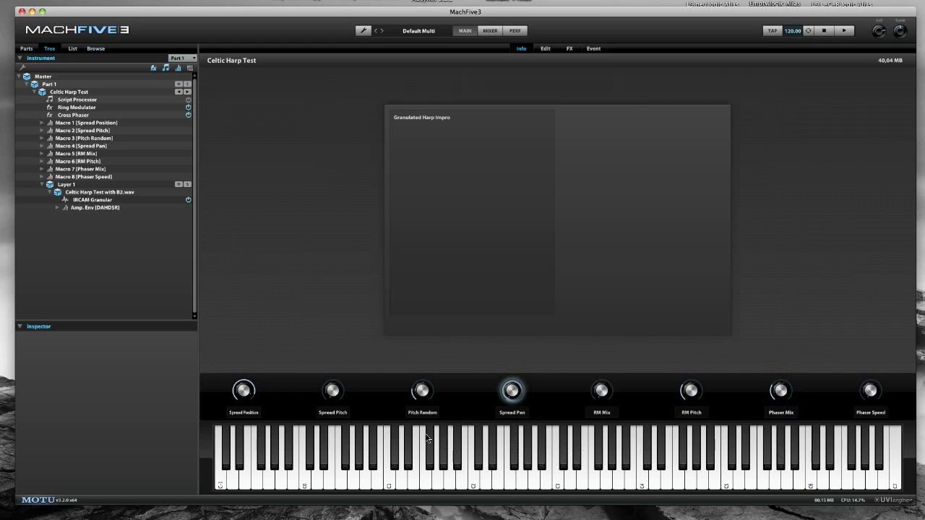
{"action": "mouse_move", "coordinate": [346, 399]}
{"action": "left_click_drag", "start_coordinate": [337, 399], "coordinate": [347, 341]}
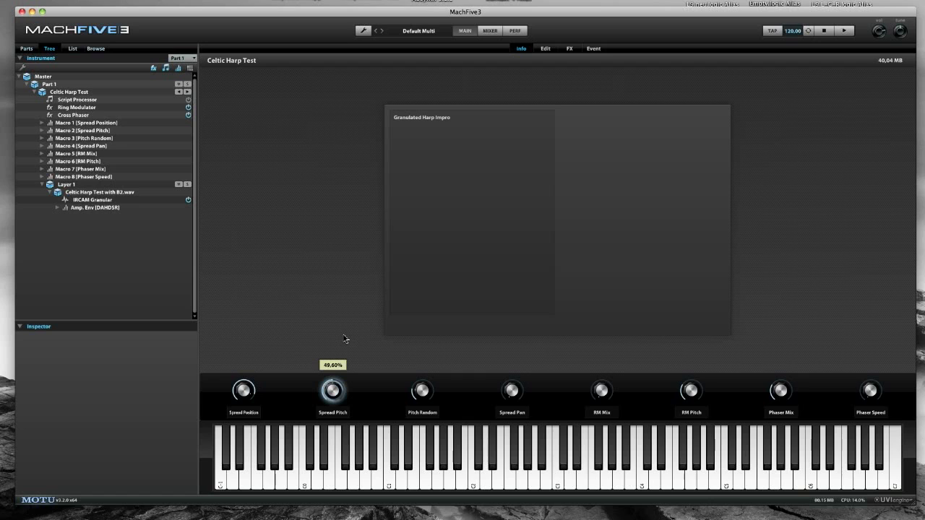
{"action": "mouse_move", "coordinate": [332, 391]}
{"action": "scroll", "coordinate": [336, 393], "scroll_direction": "down", "scroll_amount": 1}
Raise the Pitch Random macro to about 36% and turn up the RM Mix macro
{"action": "mouse_move", "coordinate": [425, 391]}
{"action": "left_click_drag", "start_coordinate": [424, 391], "coordinate": [426, 376]}
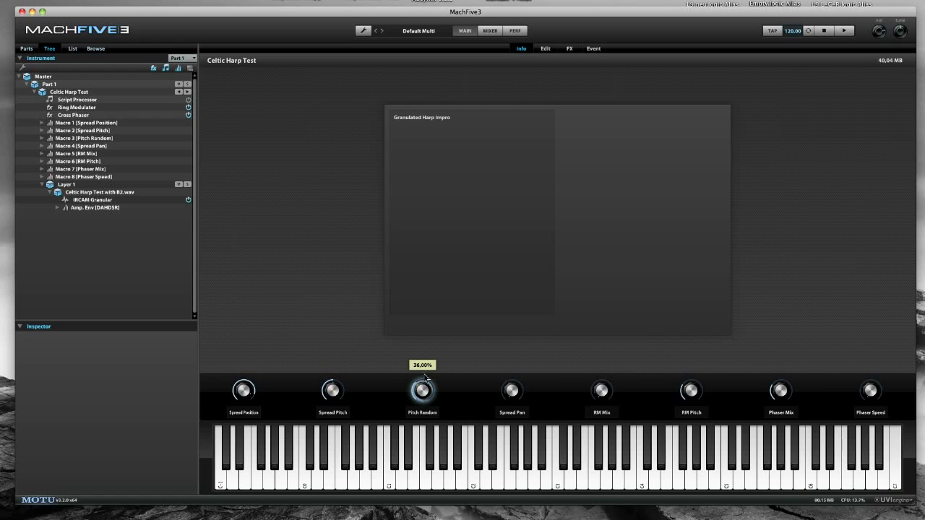
{"action": "mouse_move", "coordinate": [600, 405]}
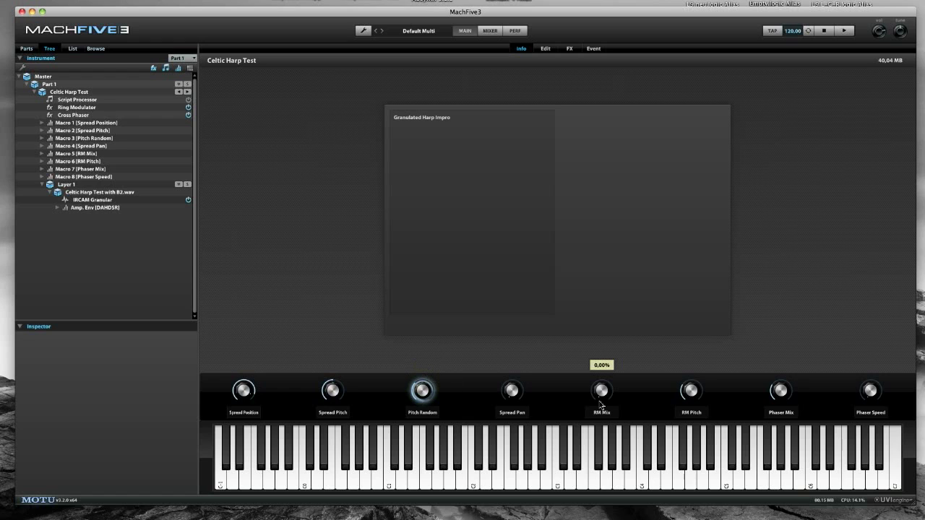
{"action": "left_click_drag", "start_coordinate": [603, 402], "coordinate": [607, 336]}
Lower the RM Pitch macro slightly and readjust the RM Mix amount
{"action": "mouse_move", "coordinate": [690, 401]}
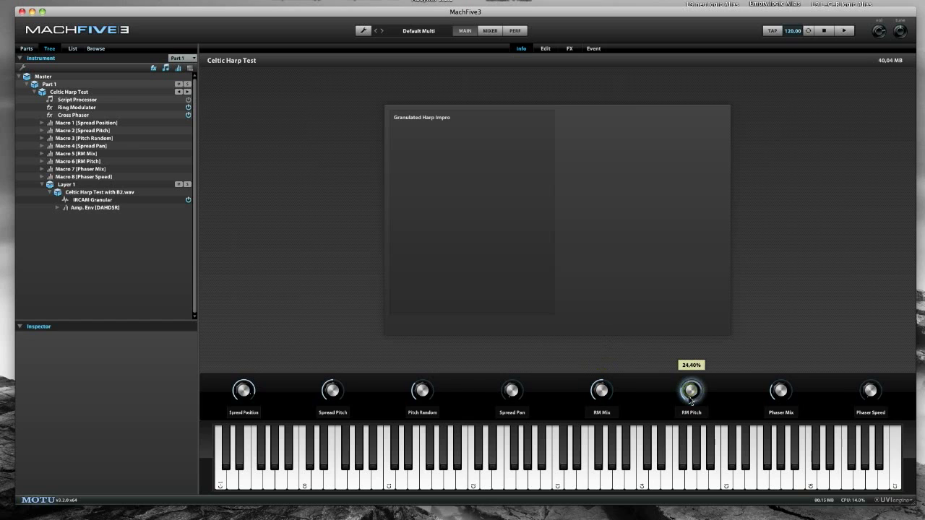
{"action": "left_click_drag", "start_coordinate": [690, 406], "coordinate": [690, 408]}
{"action": "left_click", "coordinate": [601, 391]}
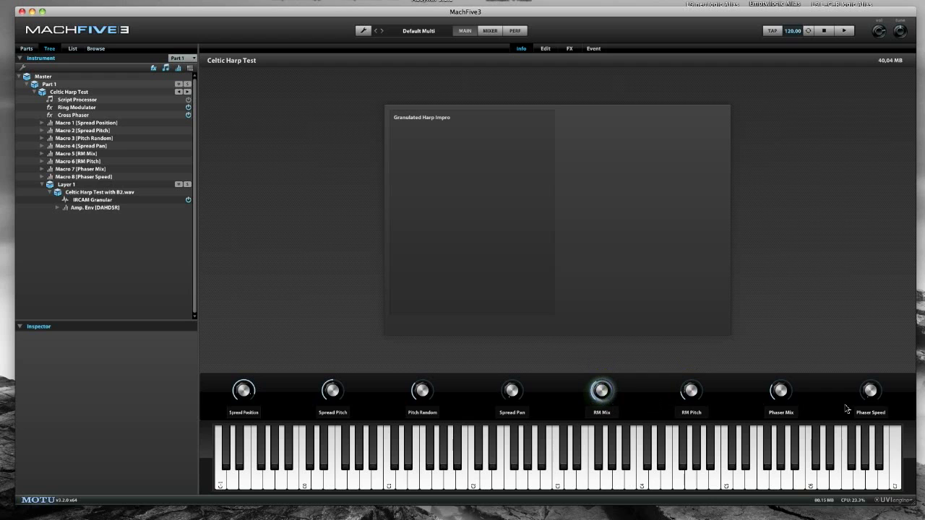
Bring the Phaser Mix macro down to 0% and the RM Pitch macro to about 0.4%
{"action": "left_click", "coordinate": [780, 391]}
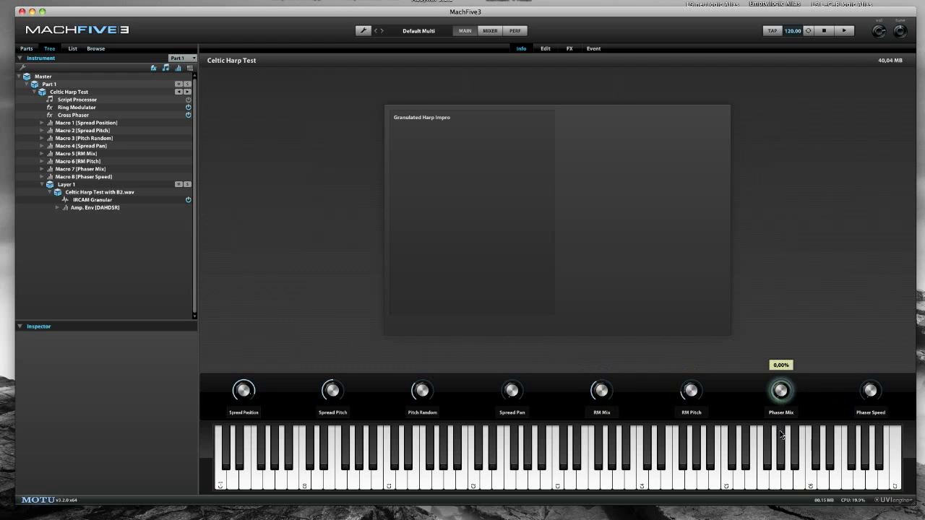
{"action": "left_click", "coordinate": [691, 392]}
{"action": "left_click_drag", "start_coordinate": [692, 395], "coordinate": [690, 407]}
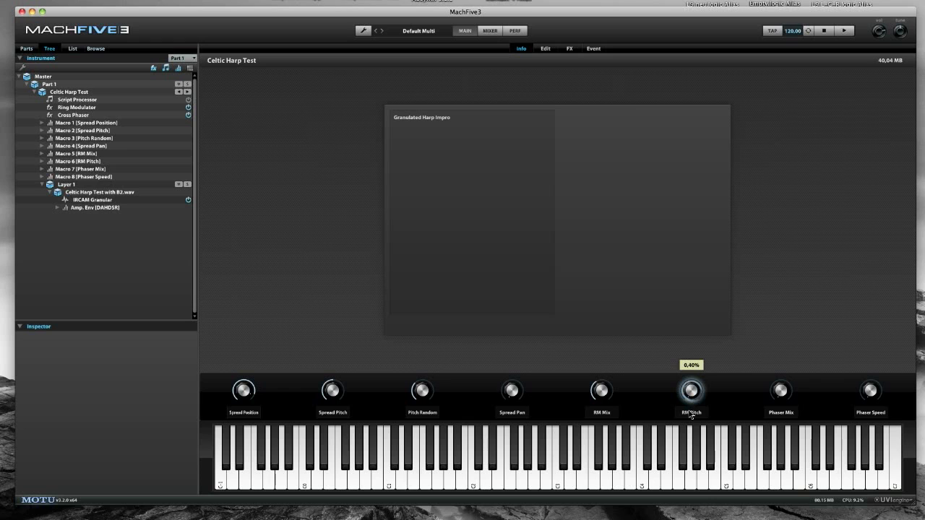
Raise the Spread Pan macro to about 83.2% and reduce Spread Position to a moderate amount
{"action": "mouse_move", "coordinate": [431, 403]}
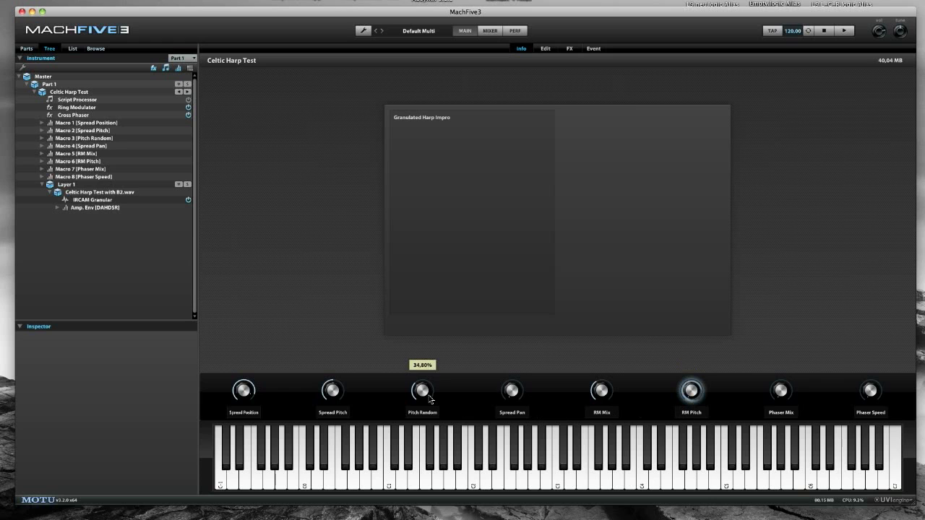
{"action": "left_click", "coordinate": [508, 396]}
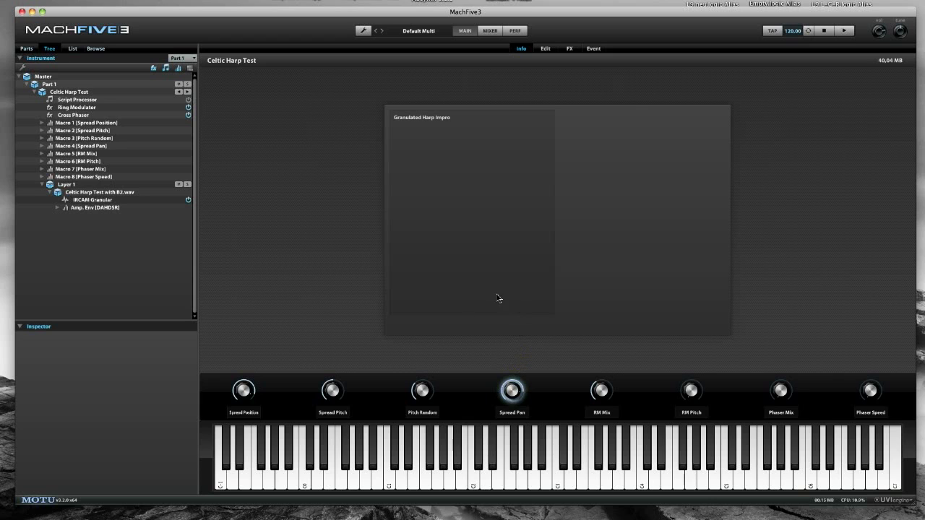
{"action": "left_click", "coordinate": [250, 392]}
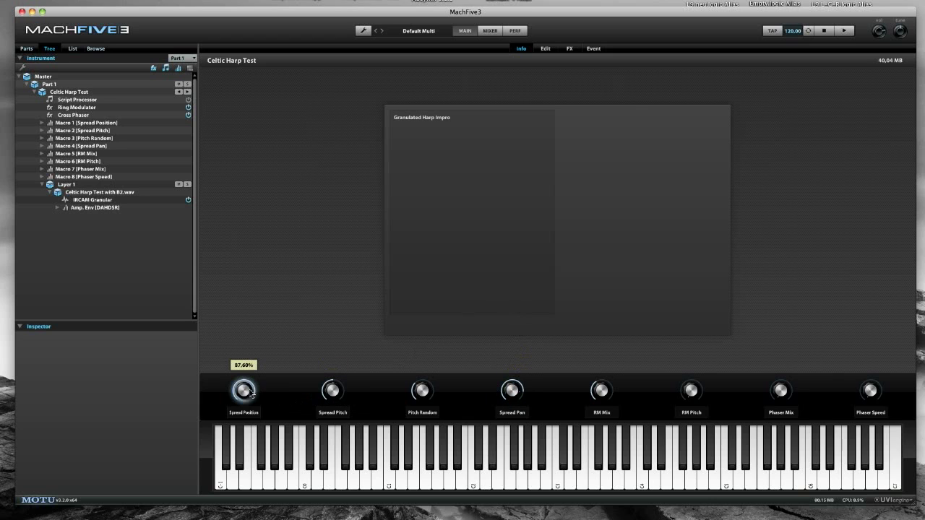
{"action": "left_click", "coordinate": [248, 455]}
{"action": "left_click_drag", "start_coordinate": [248, 455], "coordinate": [294, 444]}
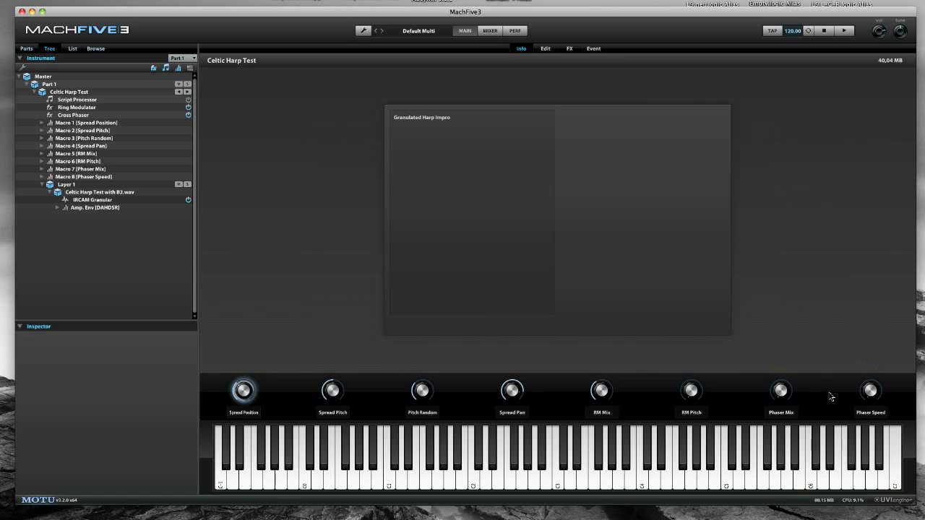
Raise the RM Pitch macro to about 26.8% and fine-tune the RM Mix amount
{"action": "mouse_move", "coordinate": [691, 393]}
{"action": "left_click_drag", "start_coordinate": [692, 392], "coordinate": [703, 367]}
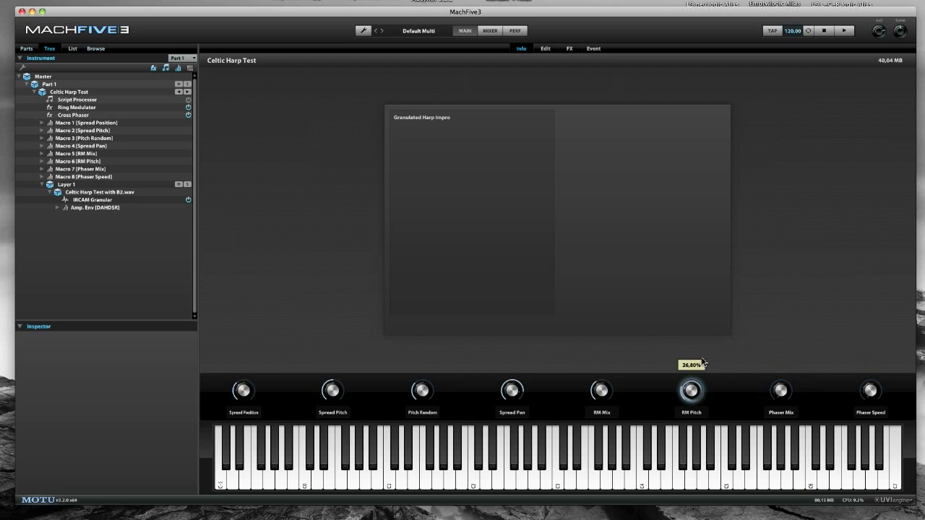
{"action": "left_click_drag", "start_coordinate": [603, 390], "coordinate": [607, 393]}
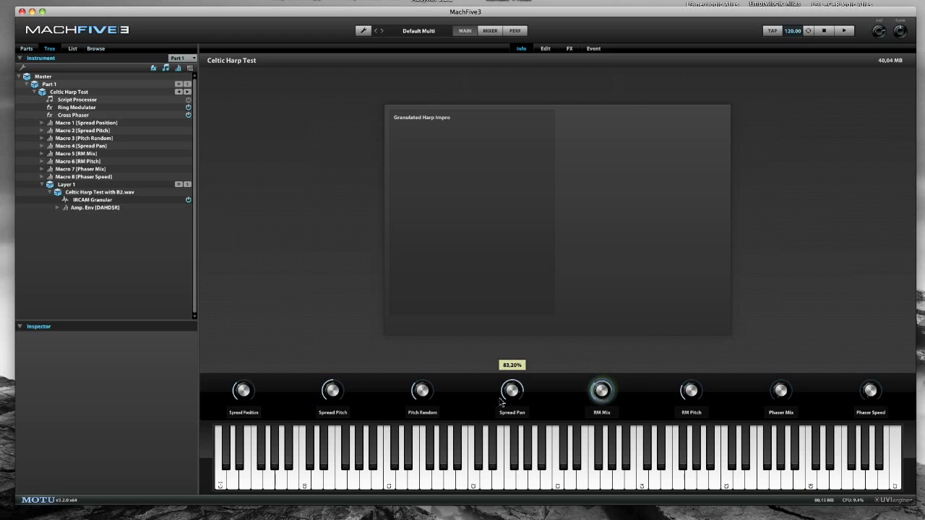
Reduce the Pitch Random macro to about 18.8% and raise Spread Pitch well above its midpoint
{"action": "left_click_drag", "start_coordinate": [429, 395], "coordinate": [432, 418]}
{"action": "left_click_drag", "start_coordinate": [337, 393], "coordinate": [353, 326]}
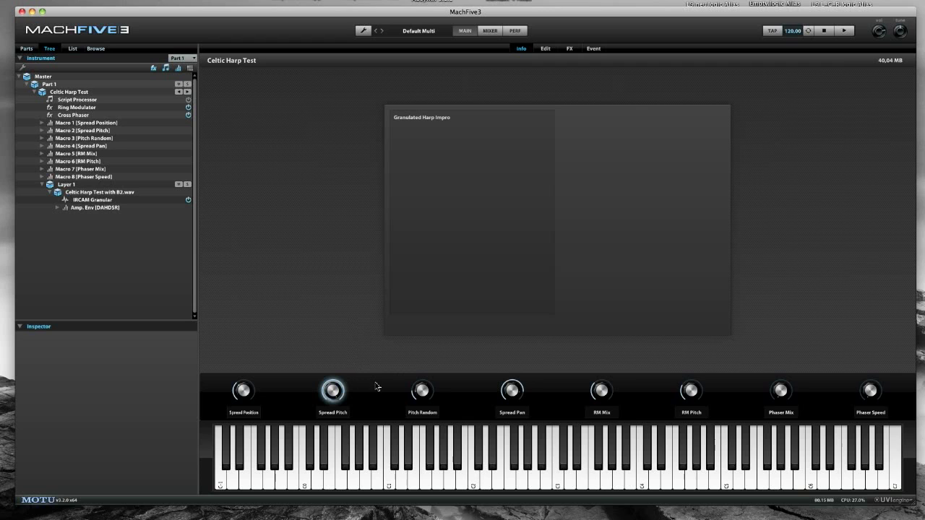
Raise the Phaser Mix macro above its midpoint and make a small adjustment to Phaser Speed
{"action": "mouse_move", "coordinate": [691, 391]}
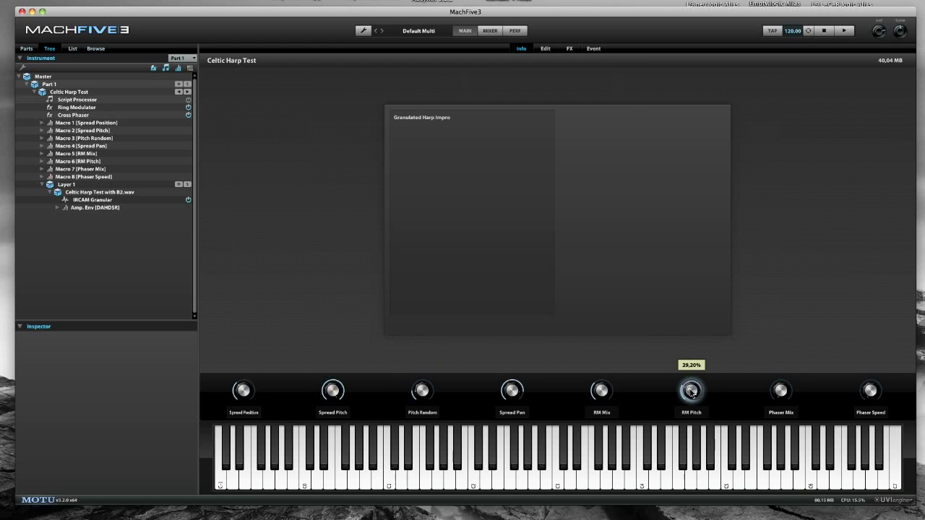
{"action": "mouse_move", "coordinate": [780, 391]}
{"action": "left_click_drag", "start_coordinate": [780, 390], "coordinate": [779, 335]}
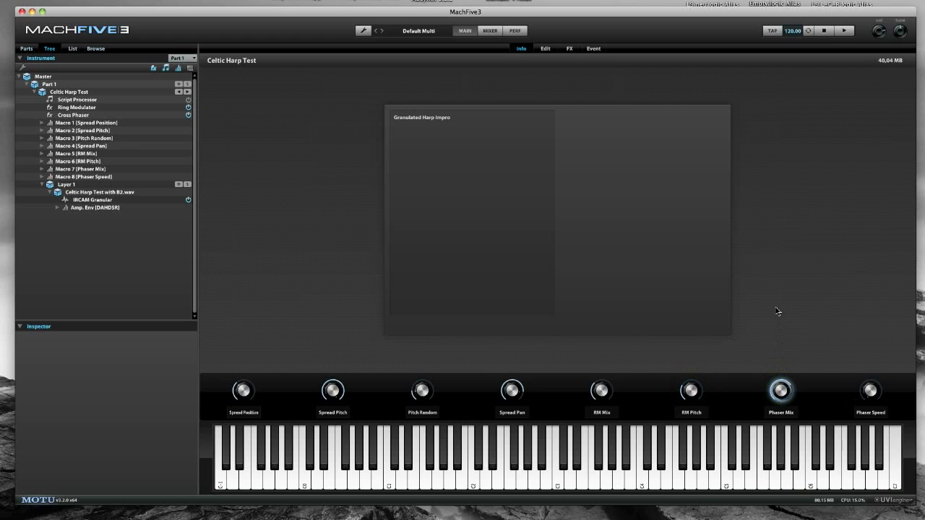
{"action": "mouse_move", "coordinate": [860, 398]}
{"action": "left_click_drag", "start_coordinate": [869, 399], "coordinate": [868, 392]}
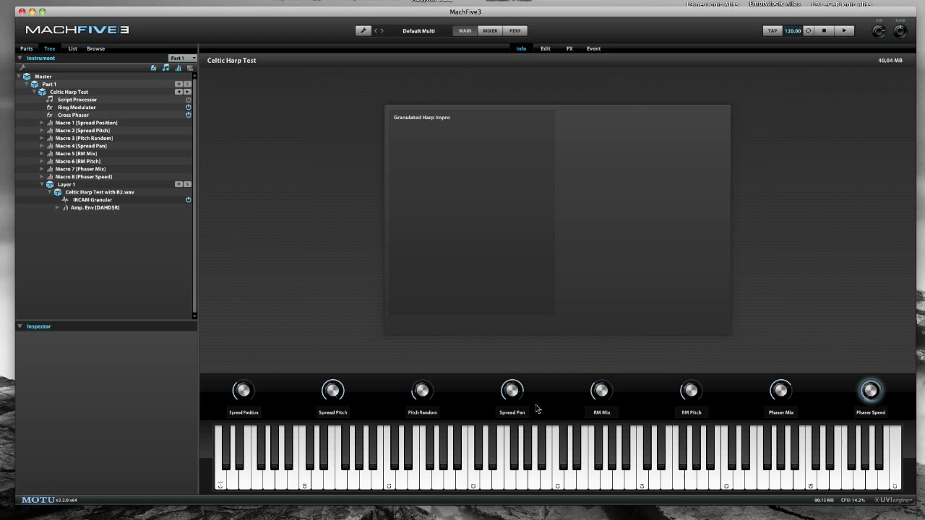
Drop the Spread Pan macro to its minimum and increase the Spread Position macro
{"action": "left_click_drag", "start_coordinate": [512, 393], "coordinate": [515, 502]}
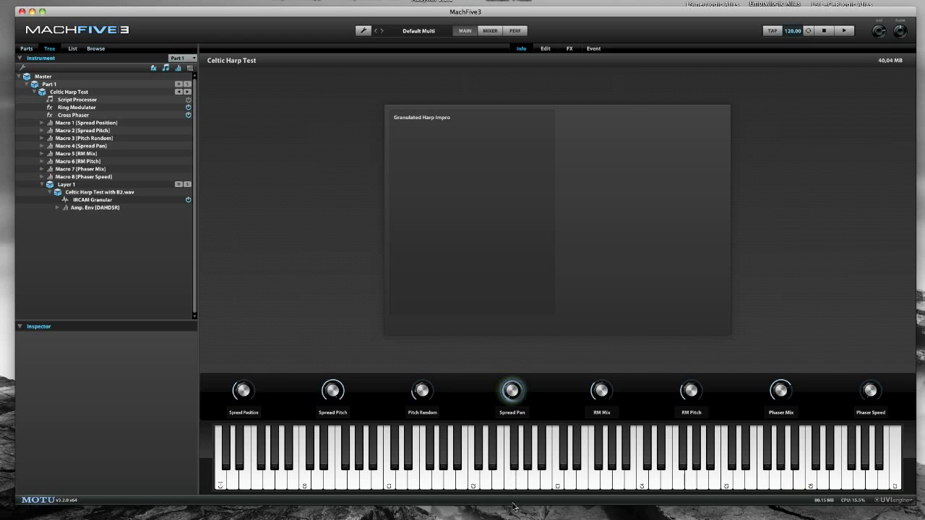
{"action": "left_click_drag", "start_coordinate": [243, 391], "coordinate": [244, 346]}
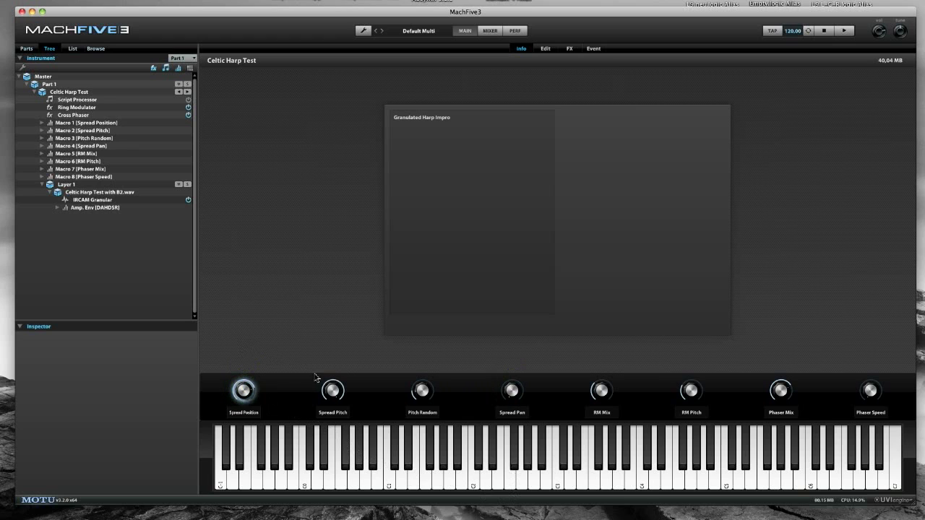
Drop the Spread Pitch macro to its minimum and increase the RM Mix macro
{"action": "mouse_move", "coordinate": [336, 388]}
{"action": "left_click", "coordinate": [337, 391]}
{"action": "left_click_drag", "start_coordinate": [336, 391], "coordinate": [345, 514]}
{"action": "left_click", "coordinate": [602, 394]}
{"action": "left_click_drag", "start_coordinate": [601, 393], "coordinate": [603, 343]}
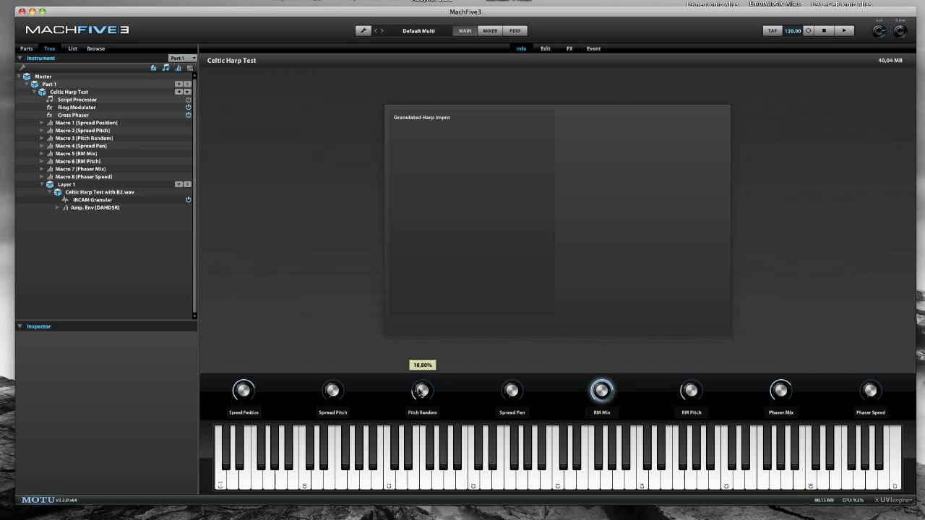
Raise the Pitch Random macro to about 58.4% and turn the Phaser Mix macro down
{"action": "left_click", "coordinate": [422, 390]}
{"action": "left_click_drag", "start_coordinate": [423, 354], "coordinate": [423, 347]}
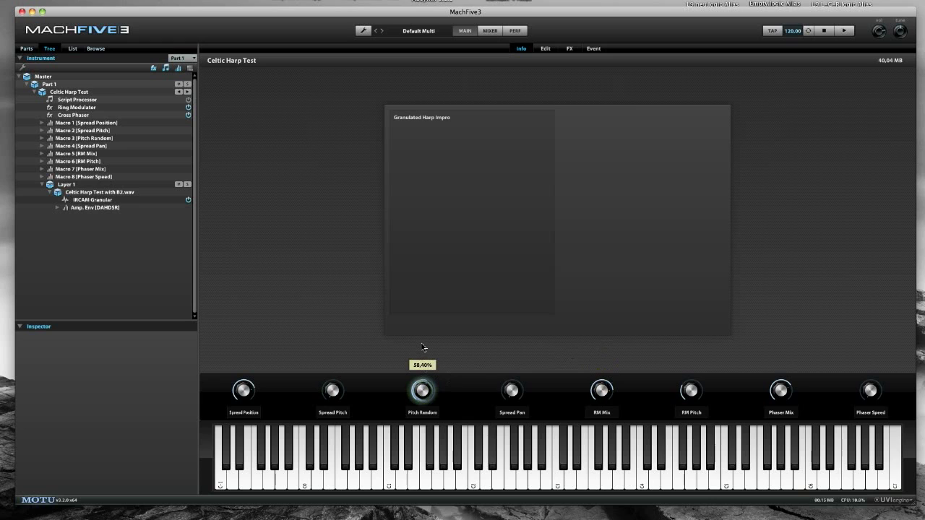
{"action": "left_click", "coordinate": [781, 394]}
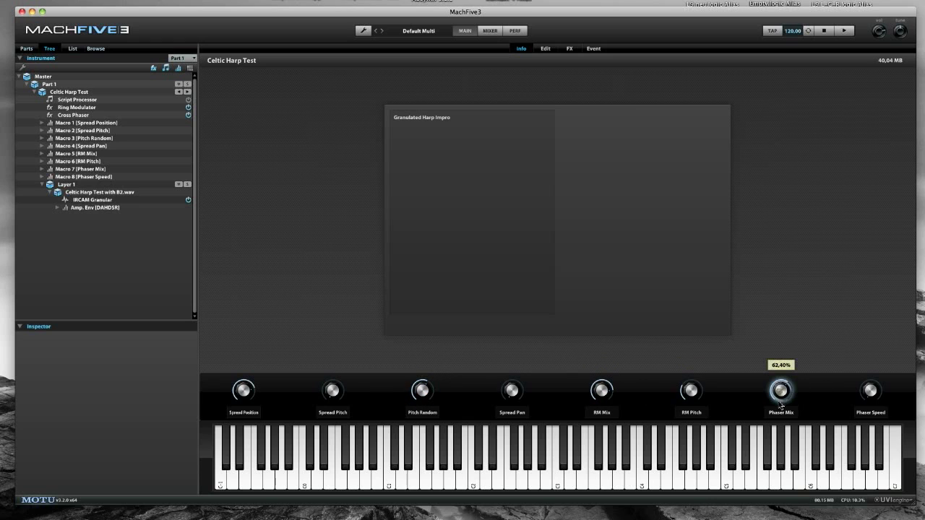
{"action": "left_click_drag", "start_coordinate": [780, 429], "coordinate": [779, 457]}
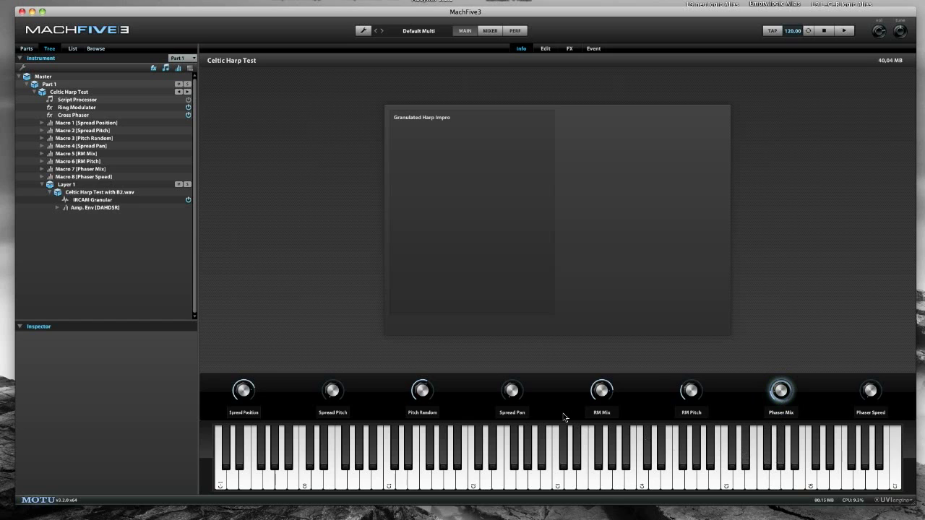
Drop the RM Mix macro to its minimum and lower the Pitch Random macro to about 24.4%
{"action": "mouse_move", "coordinate": [524, 399]}
{"action": "left_click", "coordinate": [597, 393]}
{"action": "left_click_drag", "start_coordinate": [607, 439], "coordinate": [605, 492]}
{"action": "left_click_drag", "start_coordinate": [422, 391], "coordinate": [415, 437]}
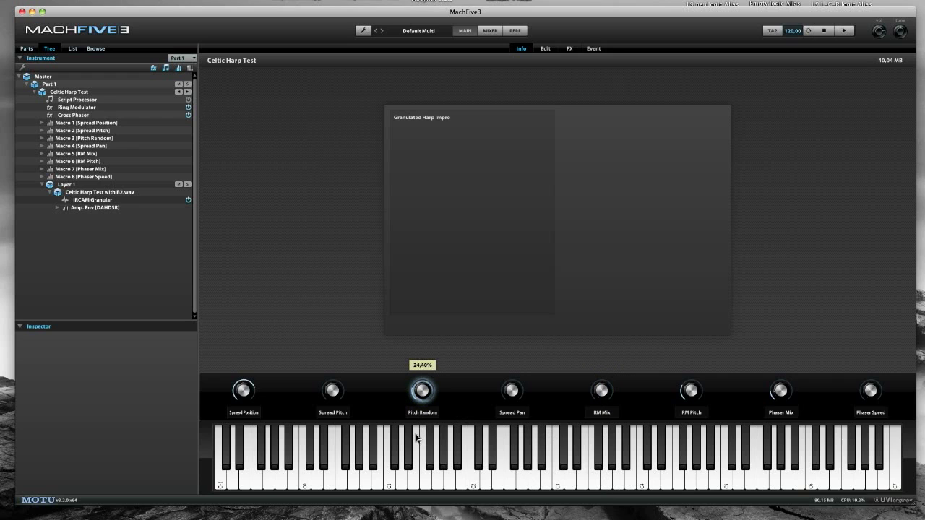
{"action": "left_click", "coordinate": [416, 437]}
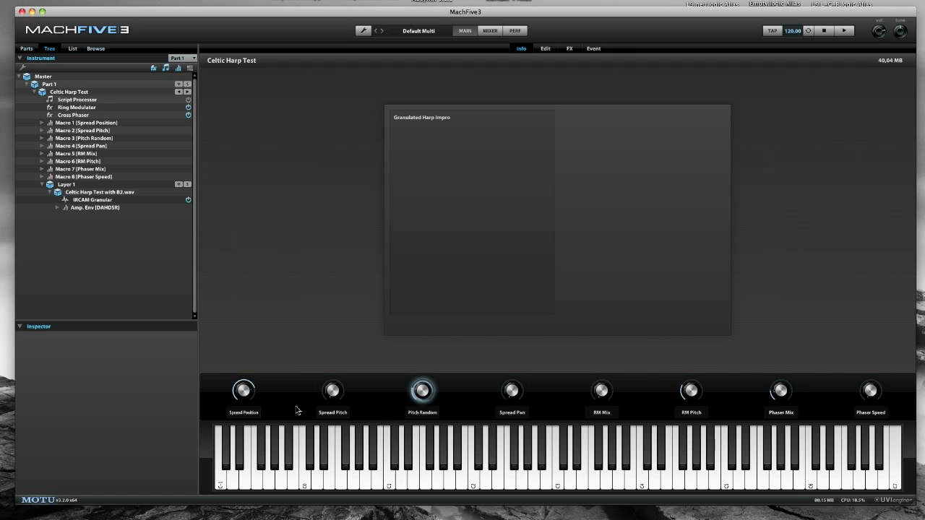
Turn the Spread Position macro down below its midpoint and raise the Pitch Random macro slightly
{"action": "left_click_drag", "start_coordinate": [257, 394], "coordinate": [252, 449]}
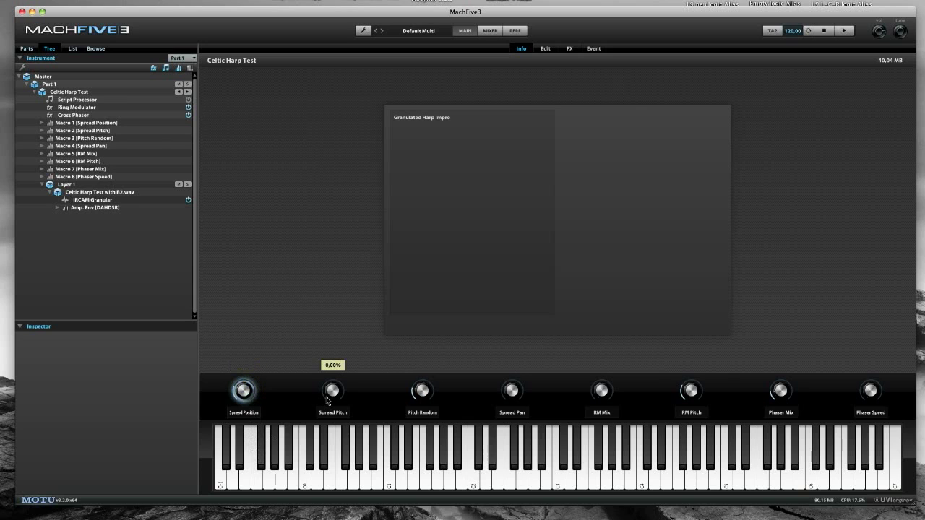
{"action": "mouse_move", "coordinate": [424, 394]}
{"action": "left_click_drag", "start_coordinate": [424, 396], "coordinate": [427, 388]}
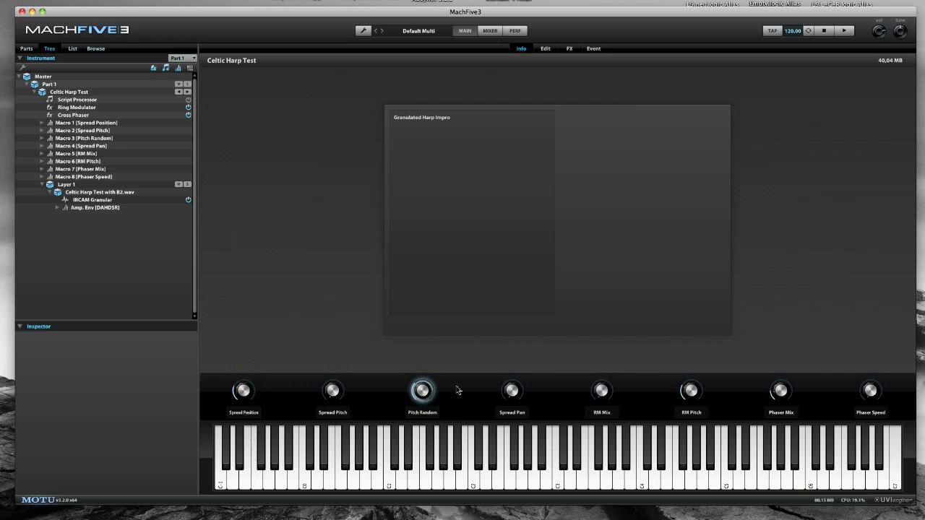
Raise the Spread Pan macro above its midpoint and bring the Spread Pitch macro up from its minimum
{"action": "left_click_drag", "start_coordinate": [521, 392], "coordinate": [521, 289]}
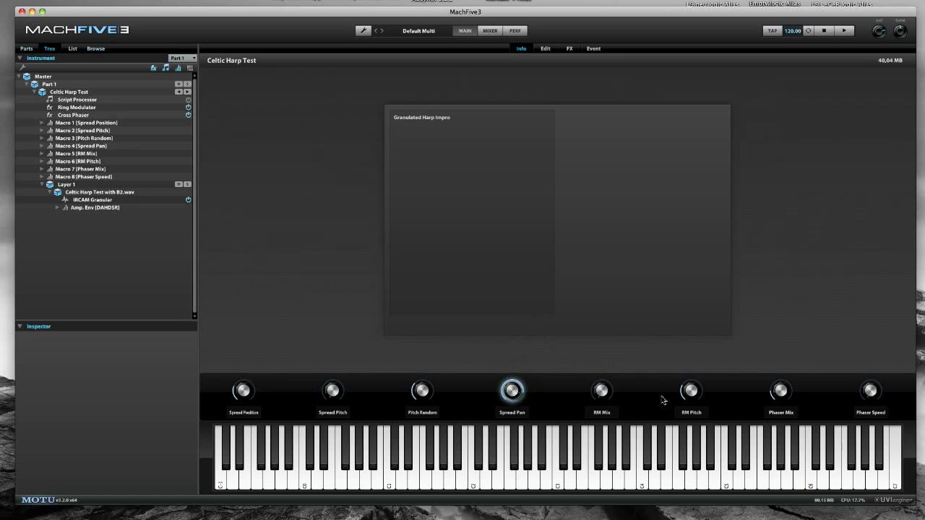
{"action": "mouse_move", "coordinate": [336, 398]}
{"action": "left_click", "coordinate": [334, 394]}
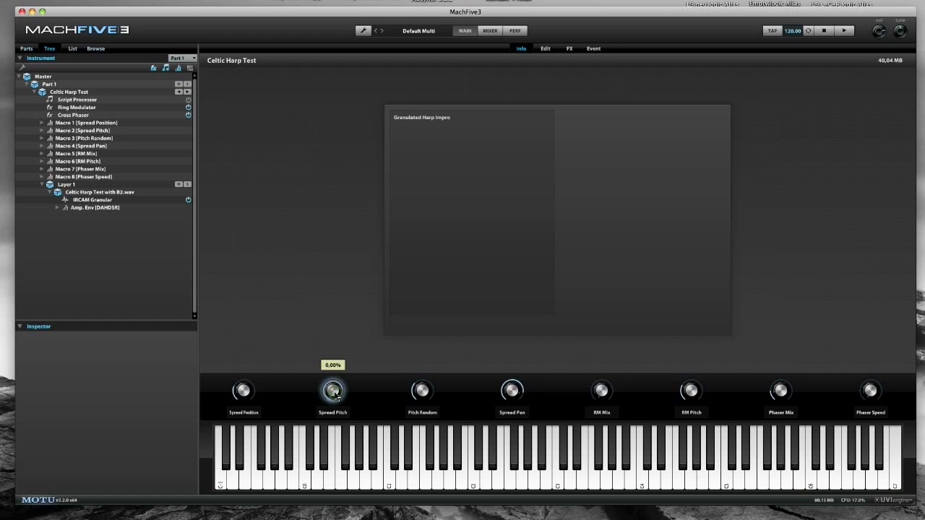
{"action": "left_click_drag", "start_coordinate": [336, 394], "coordinate": [342, 346]}
{"action": "left_click_drag", "start_coordinate": [338, 336], "coordinate": [338, 336]}
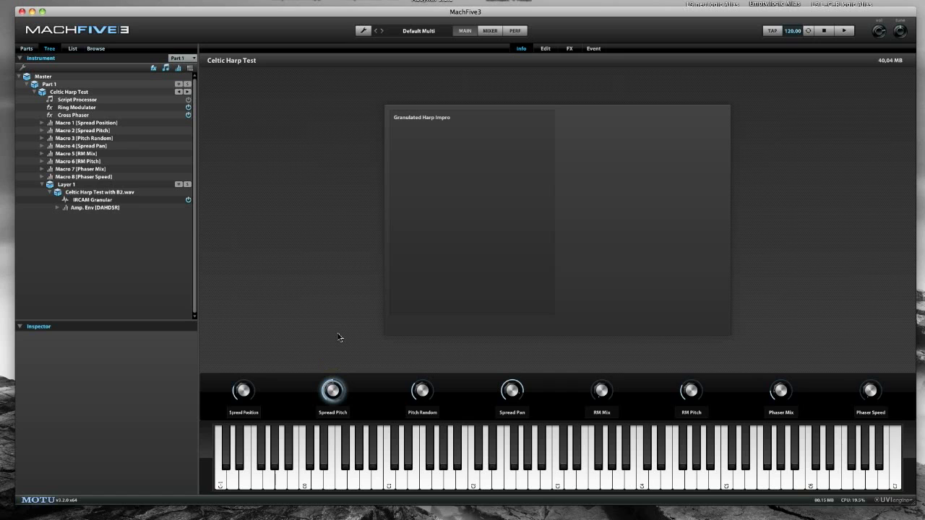